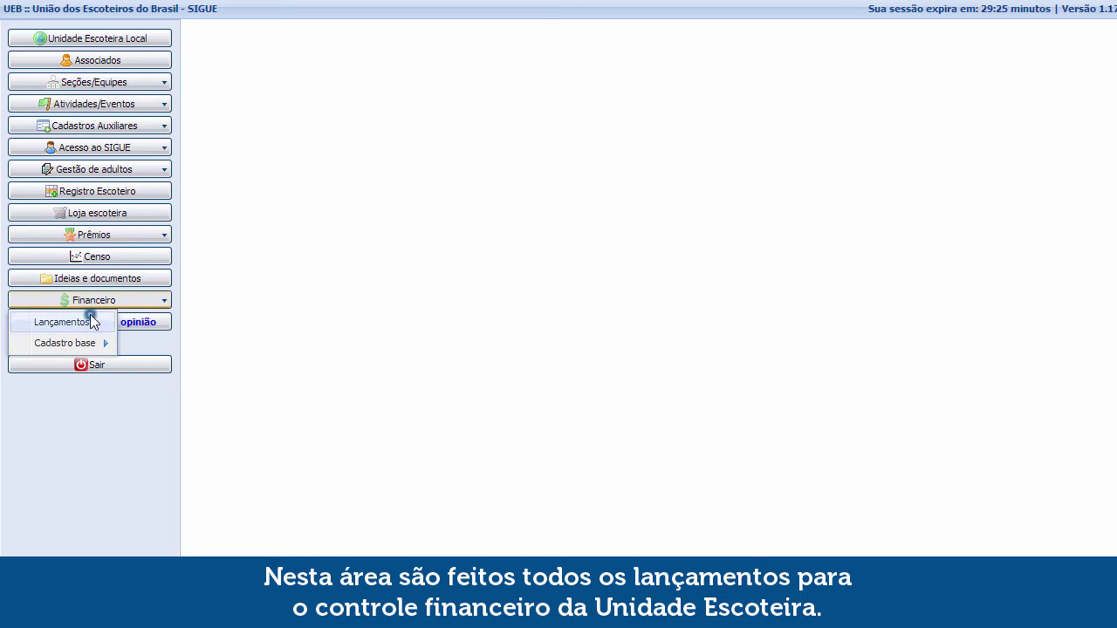
Open the financial Lançamentos page and query the entries whose Situação is Em aberto
{"action": "left_click", "coordinate": [90, 320]}
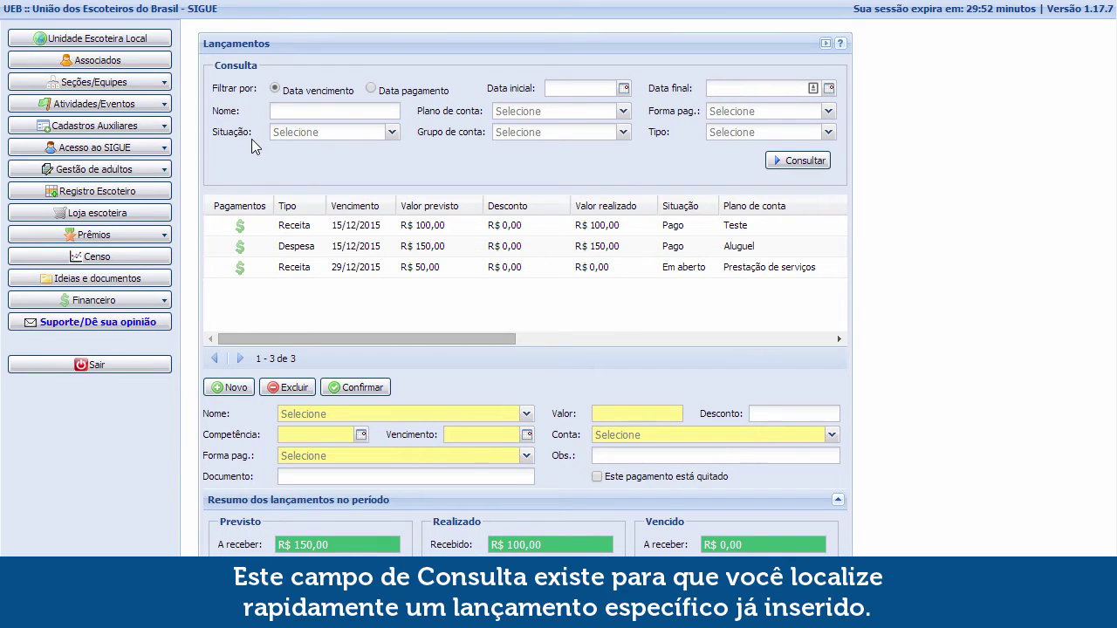
{"action": "left_click", "coordinate": [391, 132]}
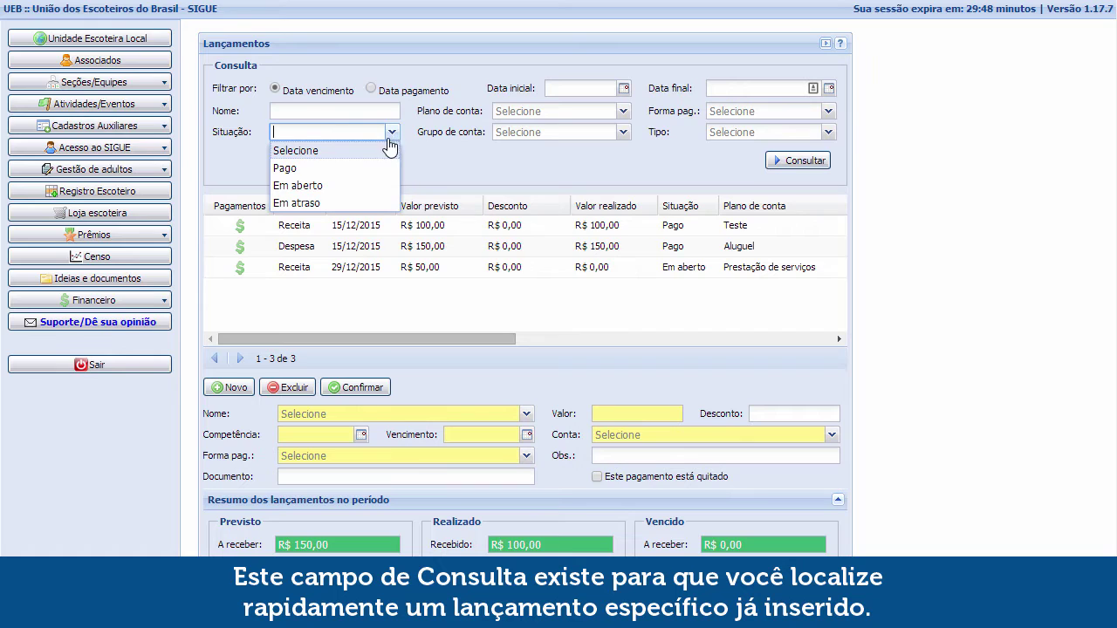
{"action": "left_click", "coordinate": [360, 184]}
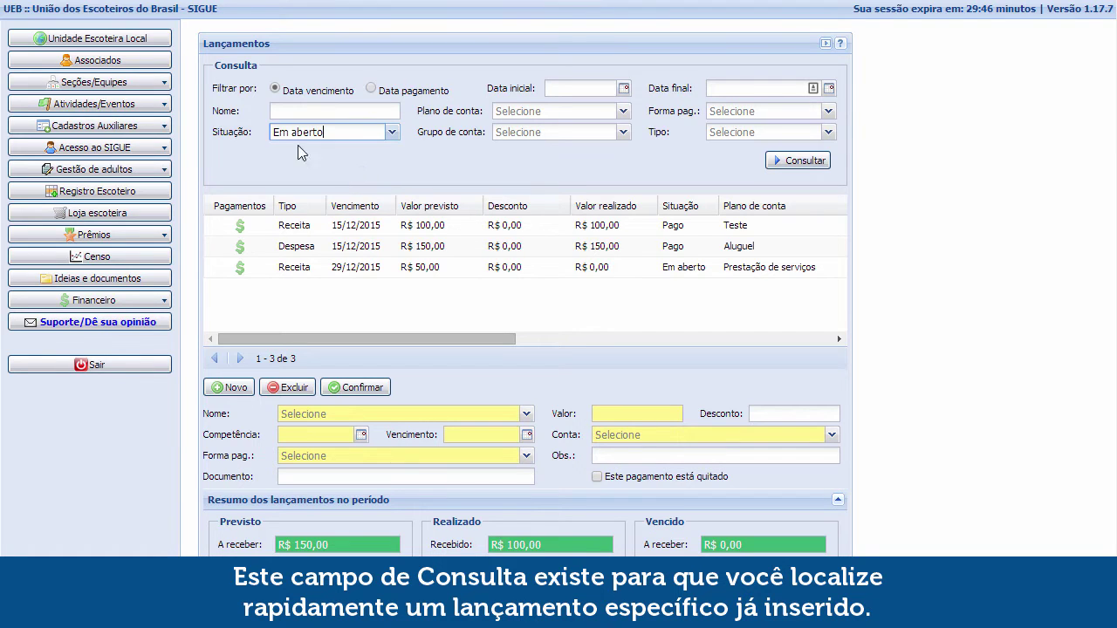
{"action": "left_click", "coordinate": [790, 161]}
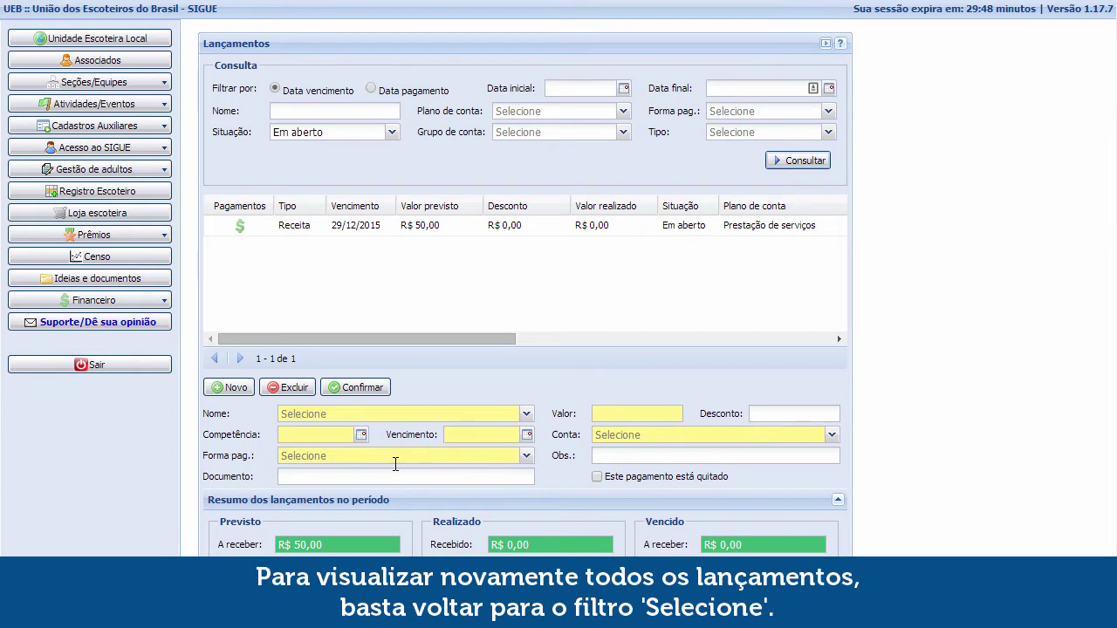
Reset the Situação filter to Selecione and query all entries again
{"action": "left_click", "coordinate": [390, 132]}
{"action": "left_click", "coordinate": [349, 150]}
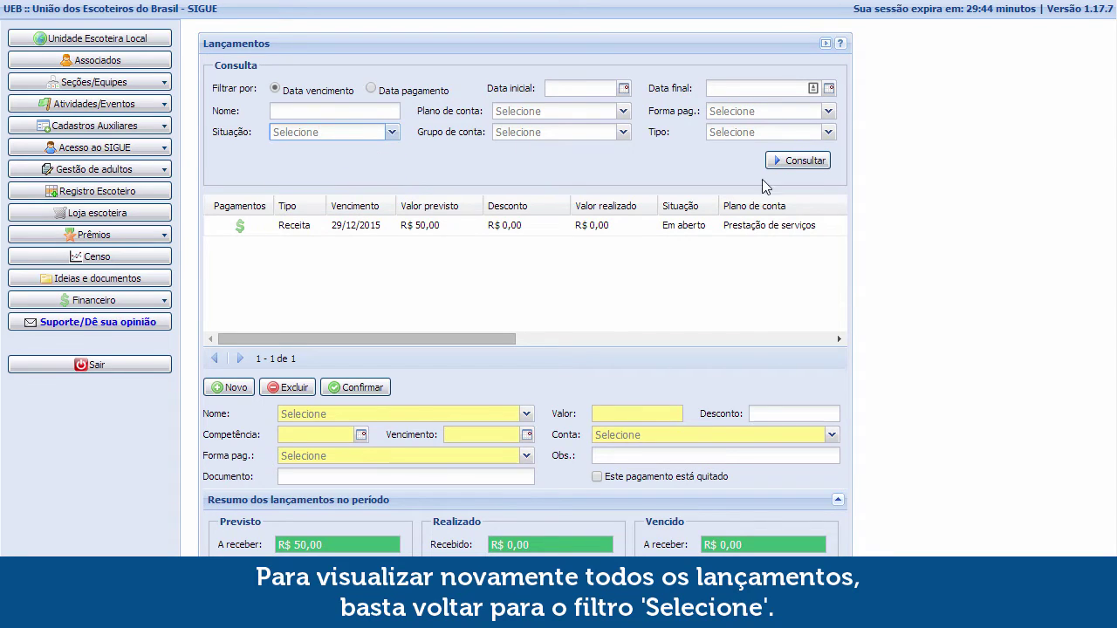
{"action": "left_click", "coordinate": [798, 172]}
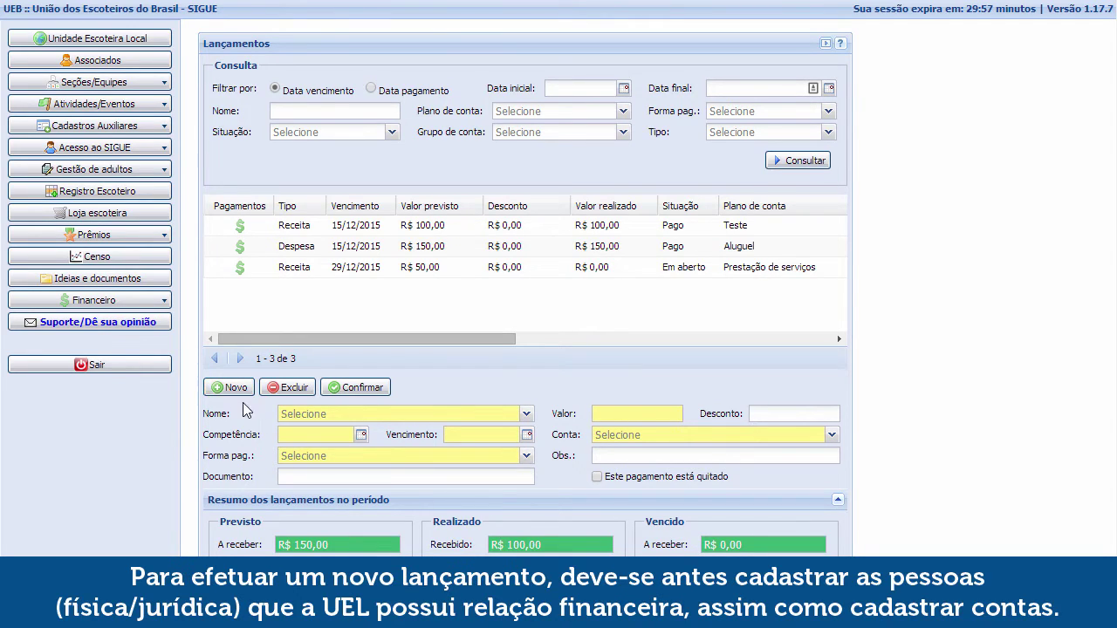
Choose the painter (Pintor) as the Nome of the new entry and set Valor to 130.00
{"action": "left_click", "coordinate": [526, 412]}
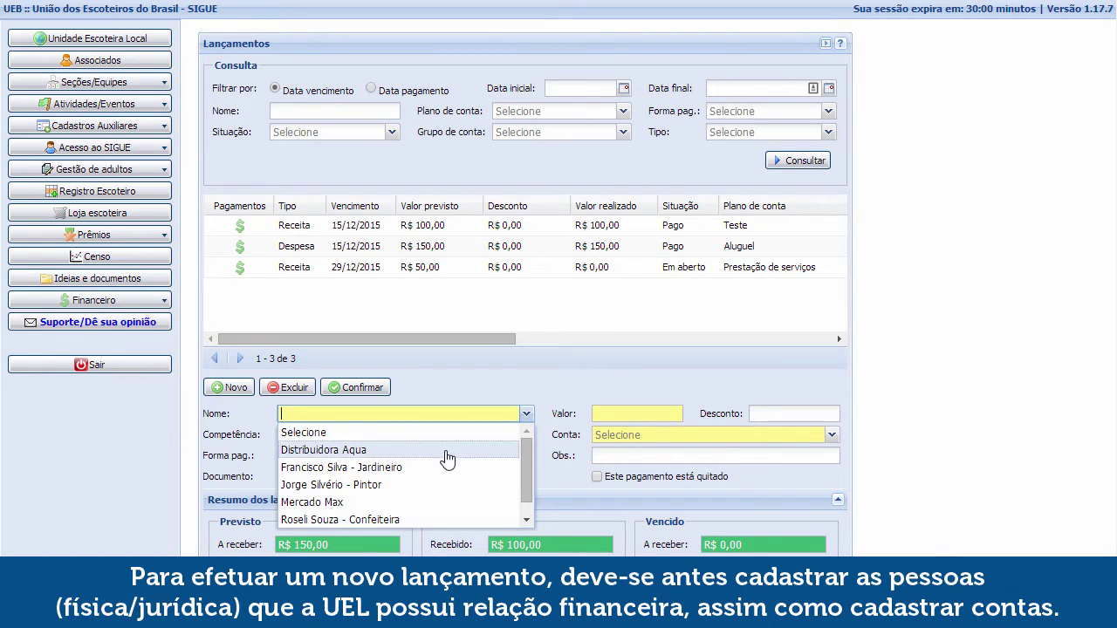
{"action": "left_click", "coordinate": [353, 485]}
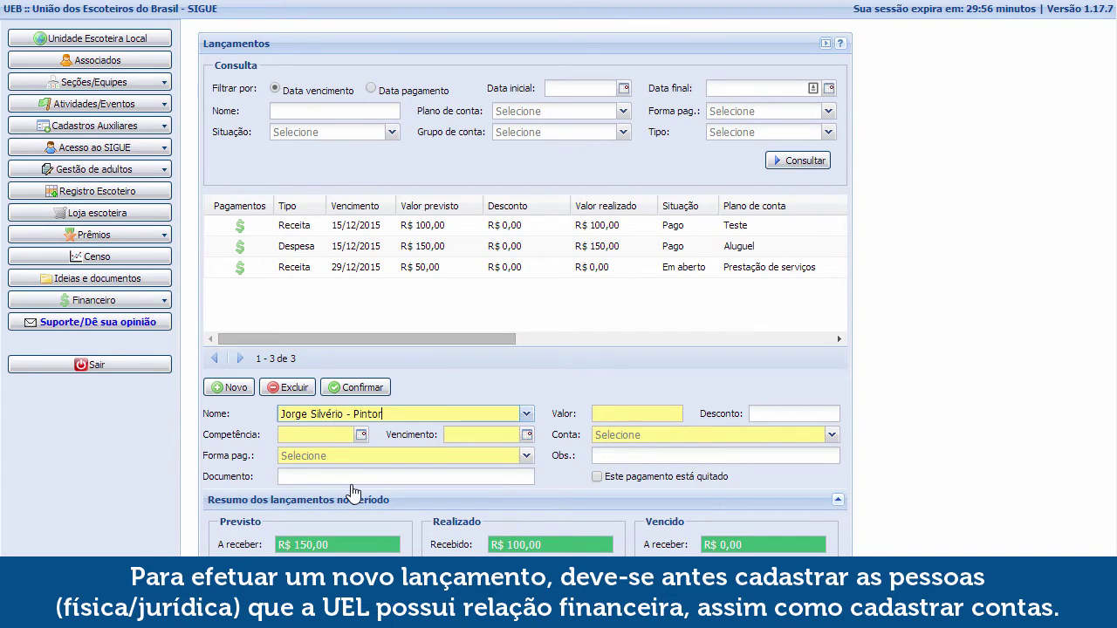
{"action": "left_click", "coordinate": [602, 415]}
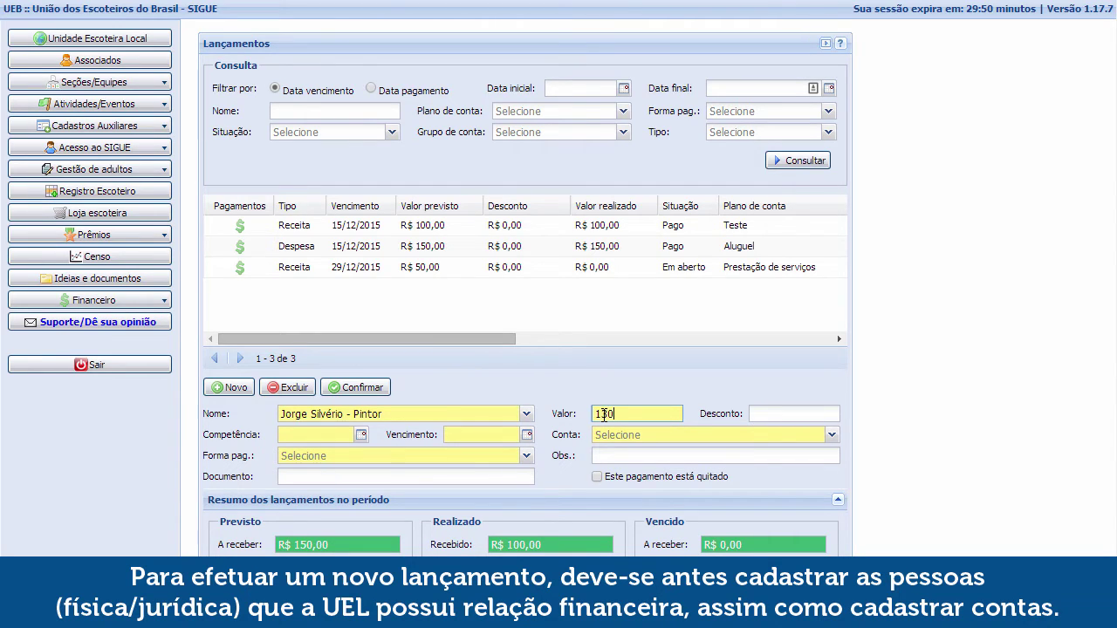
{"action": "type", "text": "130.00"}
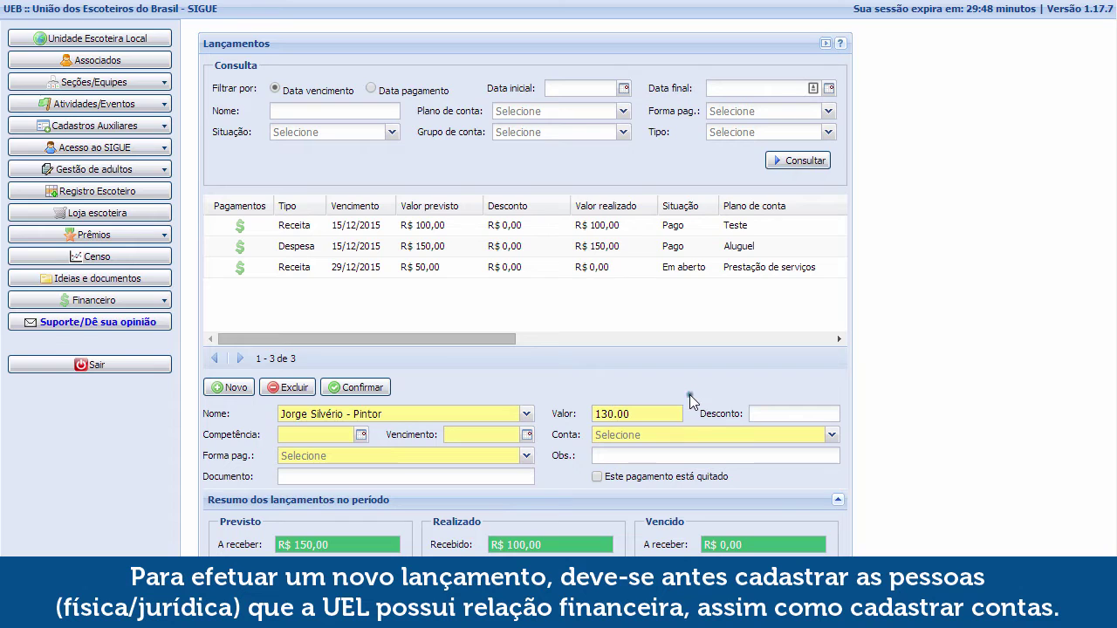
Set both the Competência and Vencimento dates of the painter's entry to 05/01/2016
{"action": "left_click", "coordinate": [364, 435]}
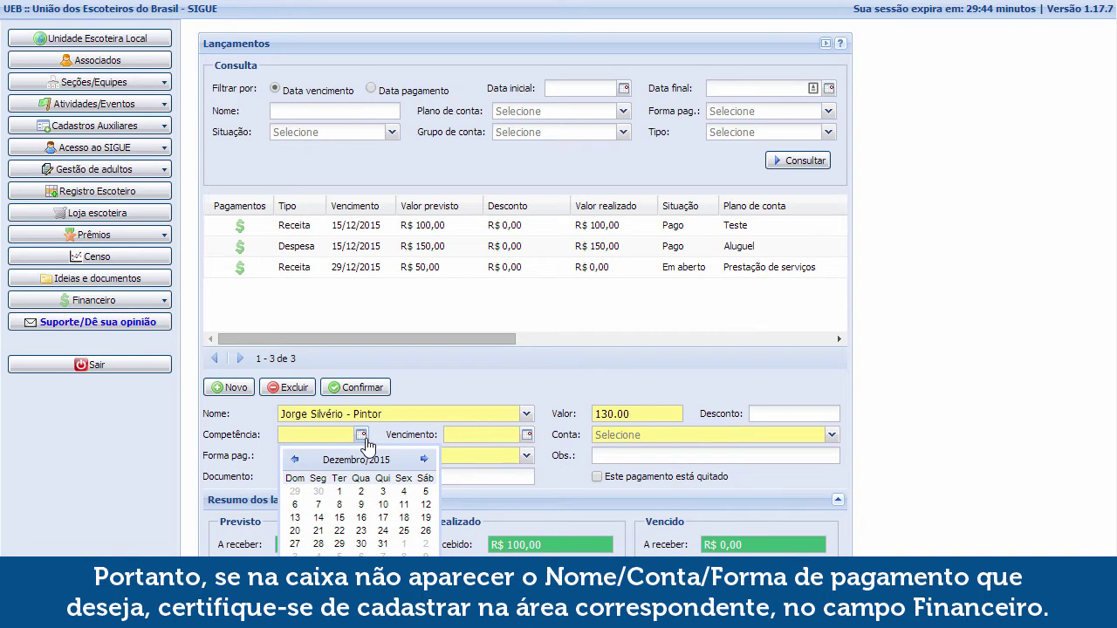
{"action": "left_click", "coordinate": [424, 459]}
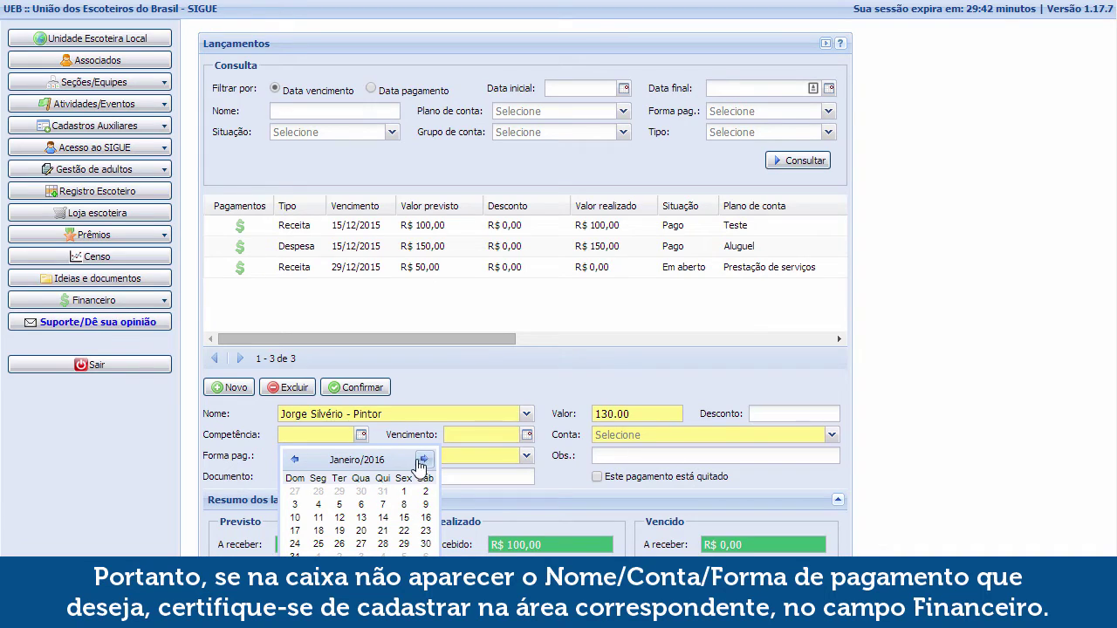
{"action": "left_click", "coordinate": [340, 505]}
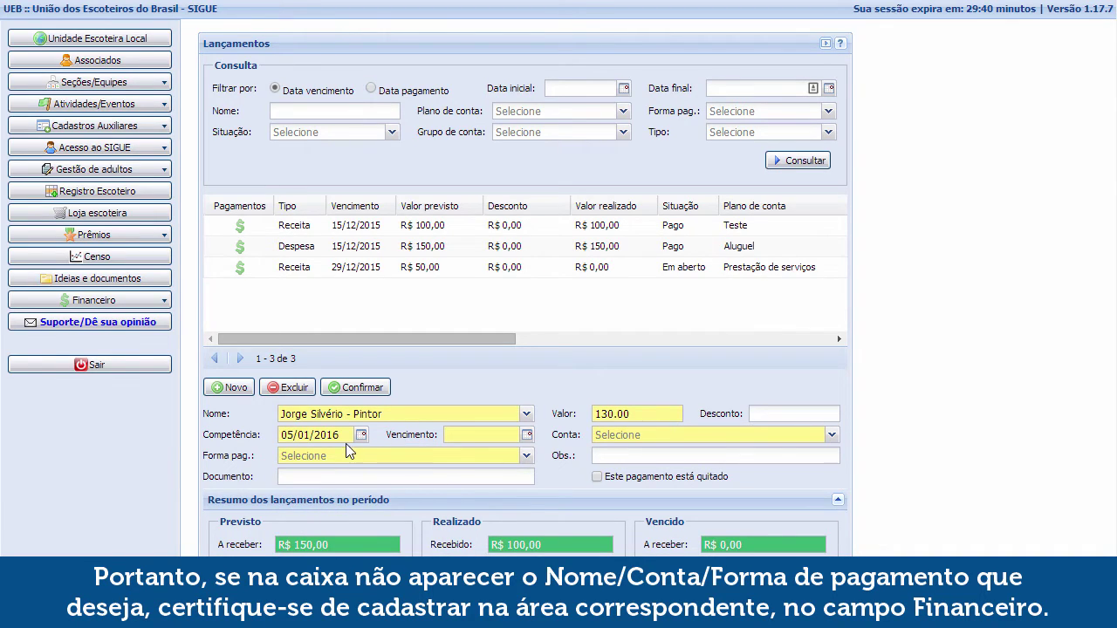
{"action": "left_click", "coordinate": [527, 435]}
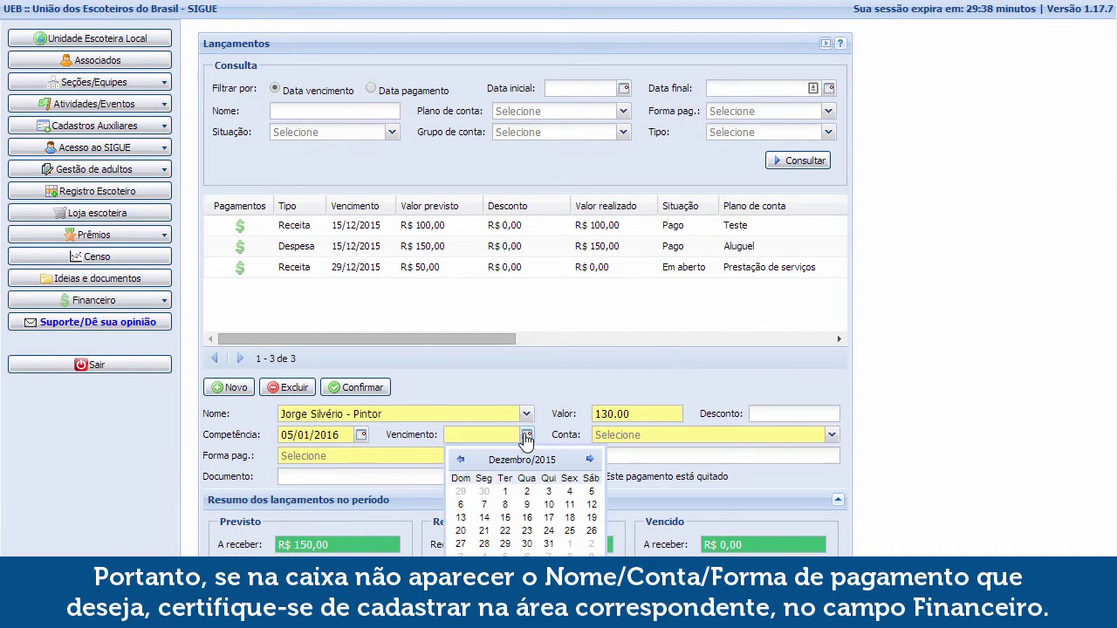
{"action": "left_click", "coordinate": [590, 459]}
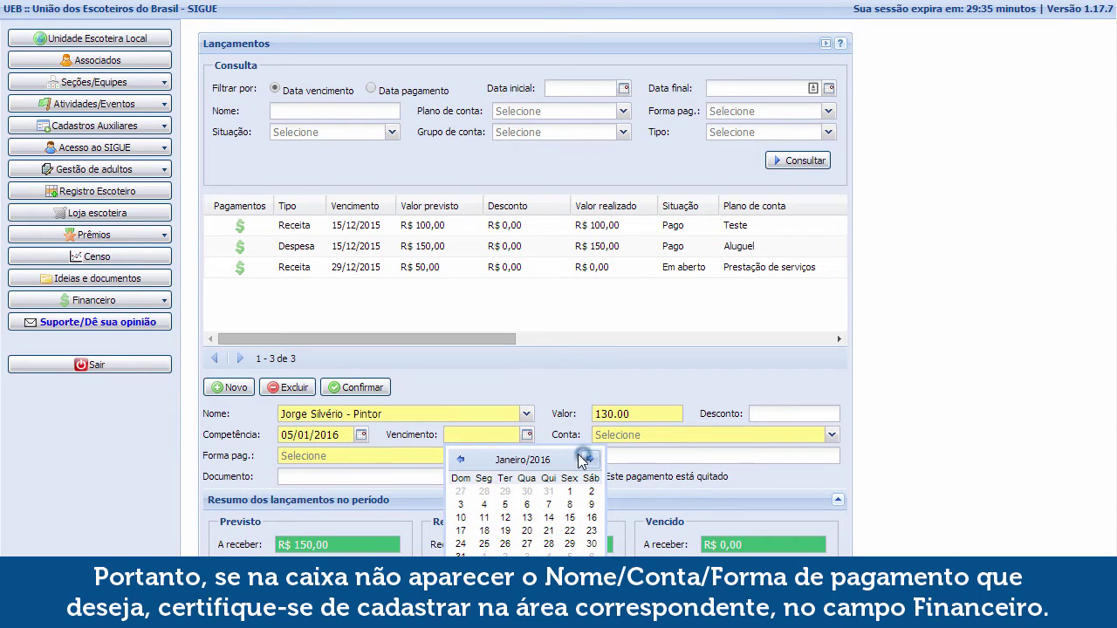
{"action": "left_click", "coordinate": [505, 505]}
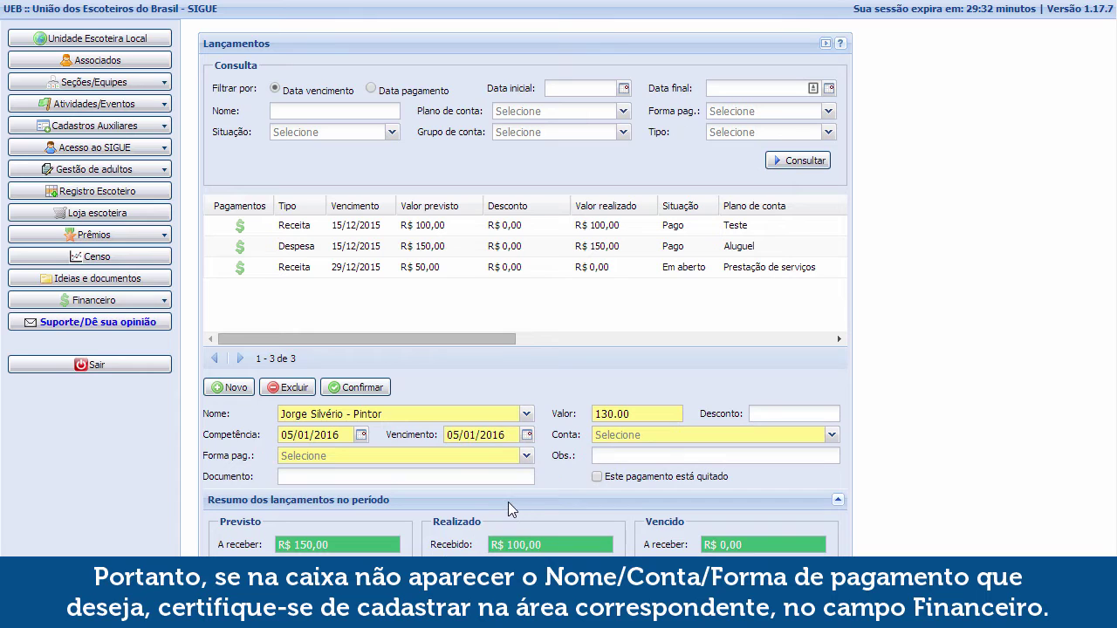
Set the entry's Forma pag. to À vista - Cheque
{"action": "left_click", "coordinate": [526, 458]}
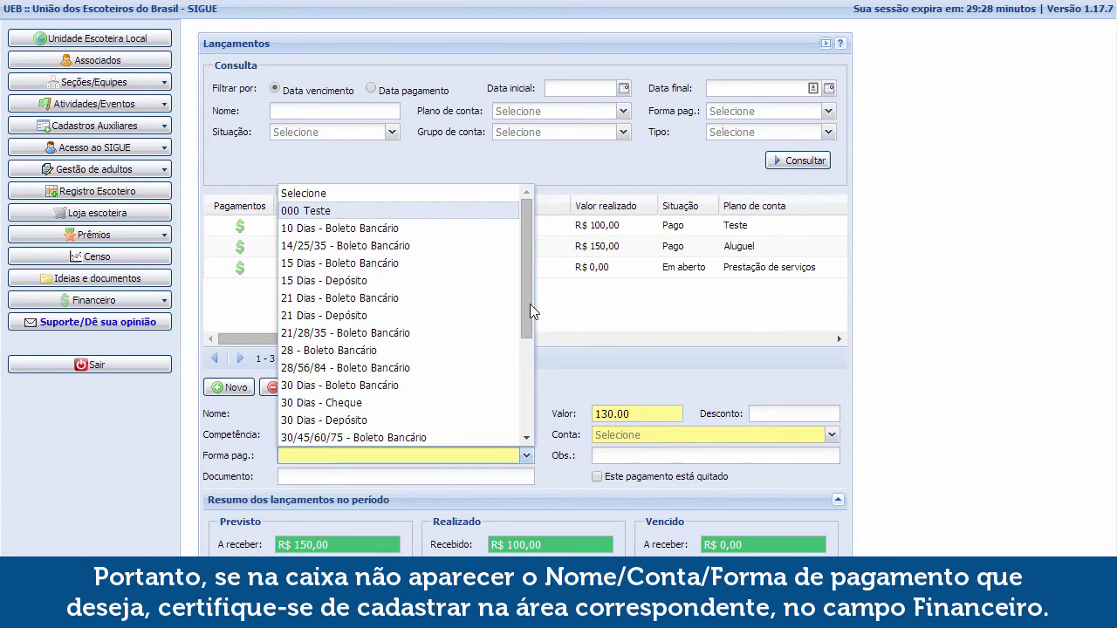
{"action": "left_click_drag", "start_coordinate": [528, 304], "coordinate": [531, 404]}
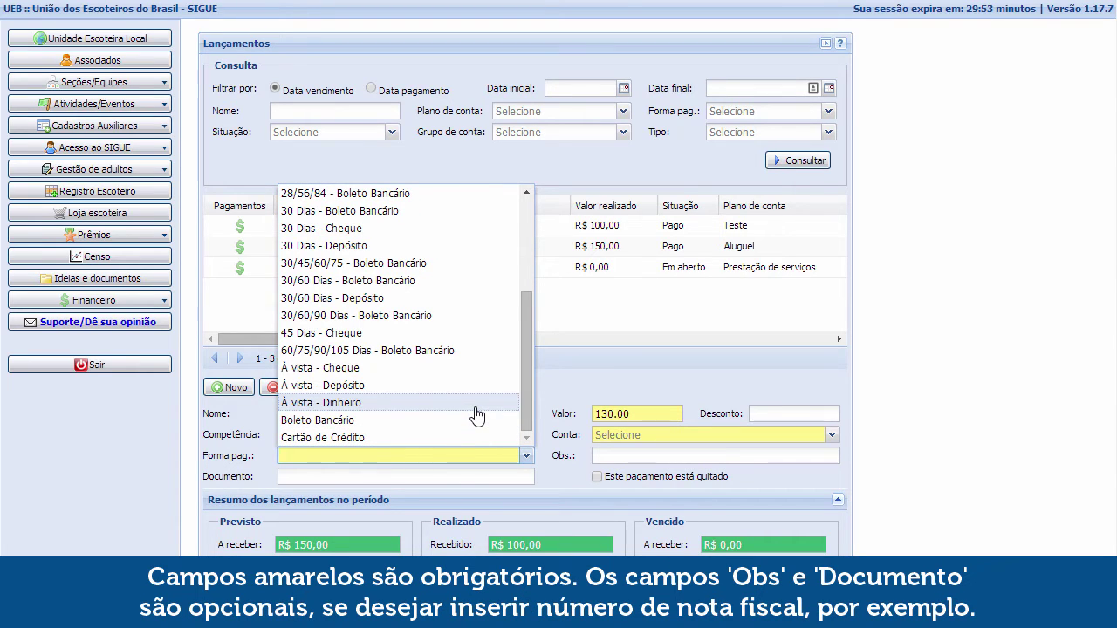
{"action": "left_click", "coordinate": [469, 368]}
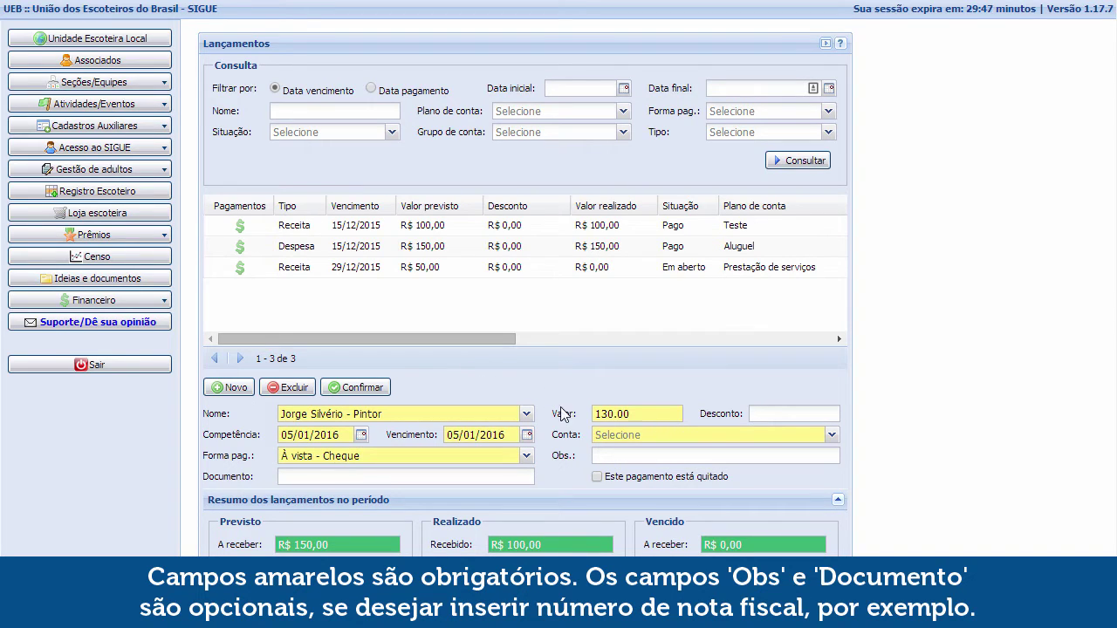
Set the entry's Conta to Prestação de serviços
{"action": "left_click", "coordinate": [608, 456]}
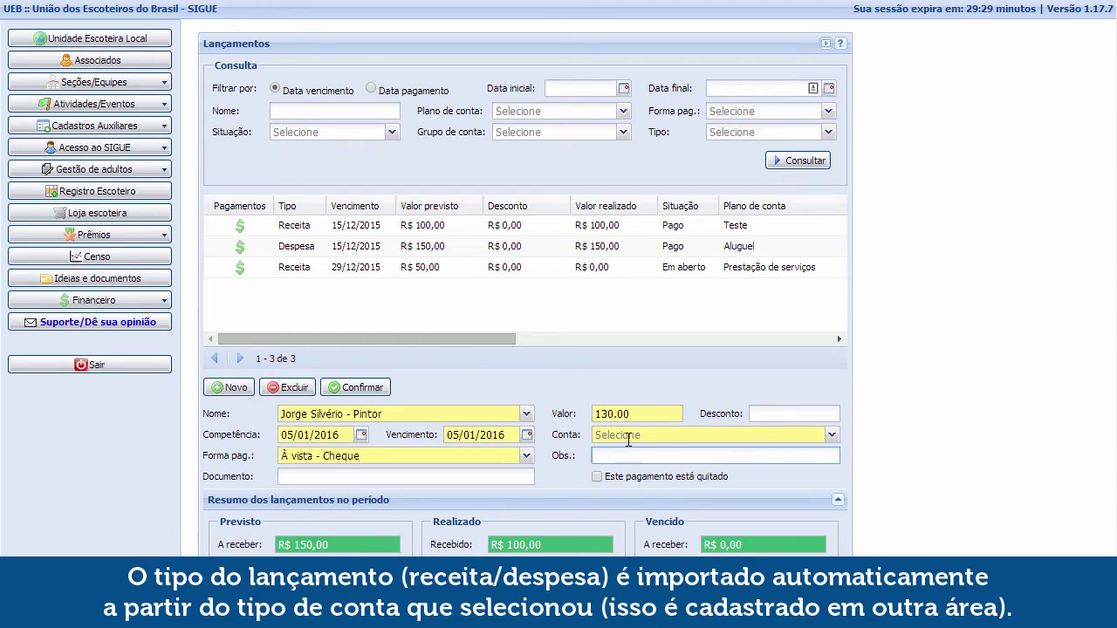
{"action": "left_click", "coordinate": [829, 437]}
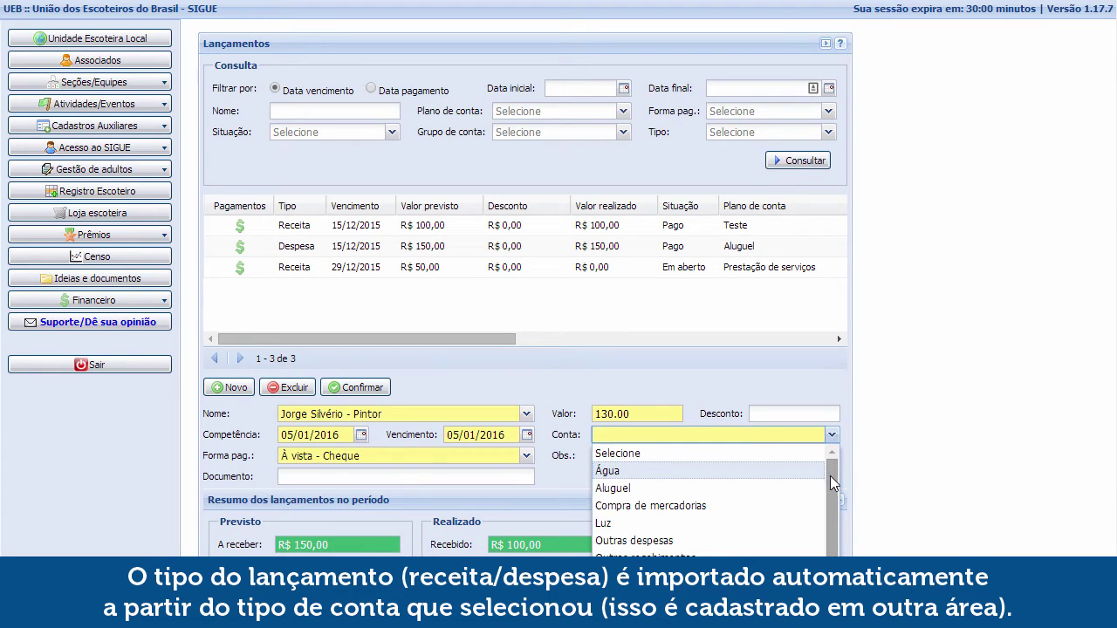
{"action": "left_click_drag", "start_coordinate": [830, 476], "coordinate": [831, 495]}
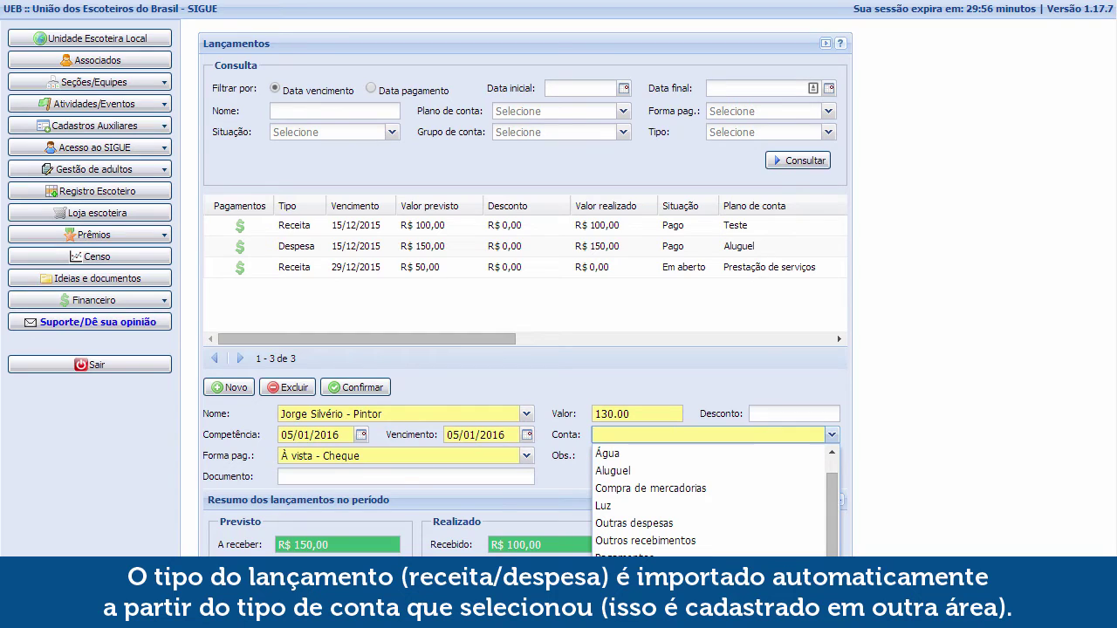
{"action": "left_click", "coordinate": [646, 575]}
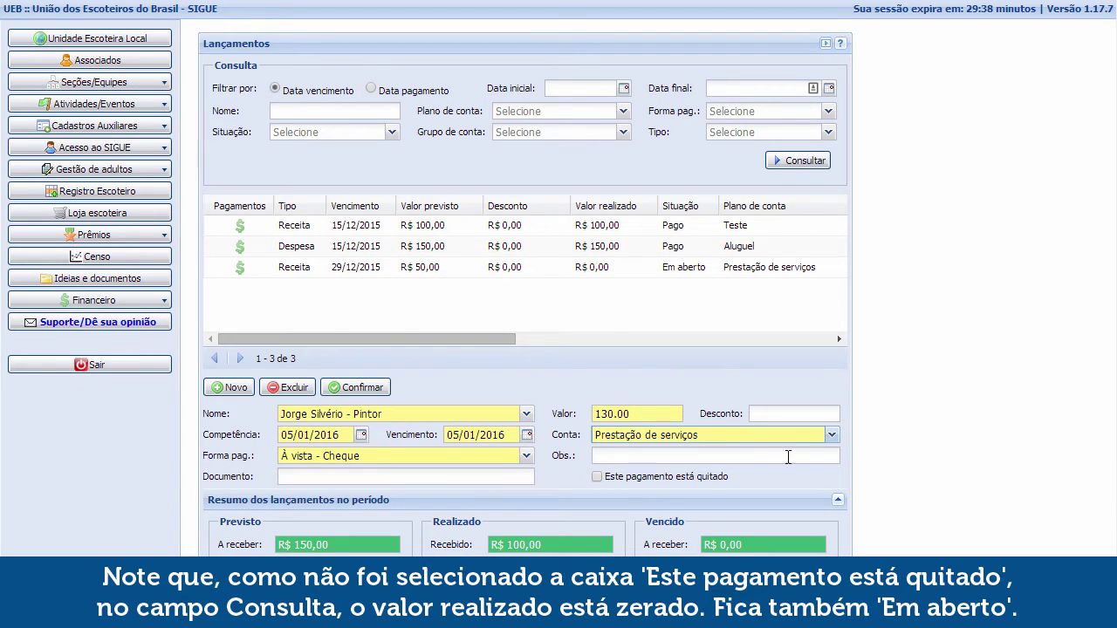
Set the entry's Conta to Serviços de terceiros and save the entry
{"action": "left_click", "coordinate": [832, 435]}
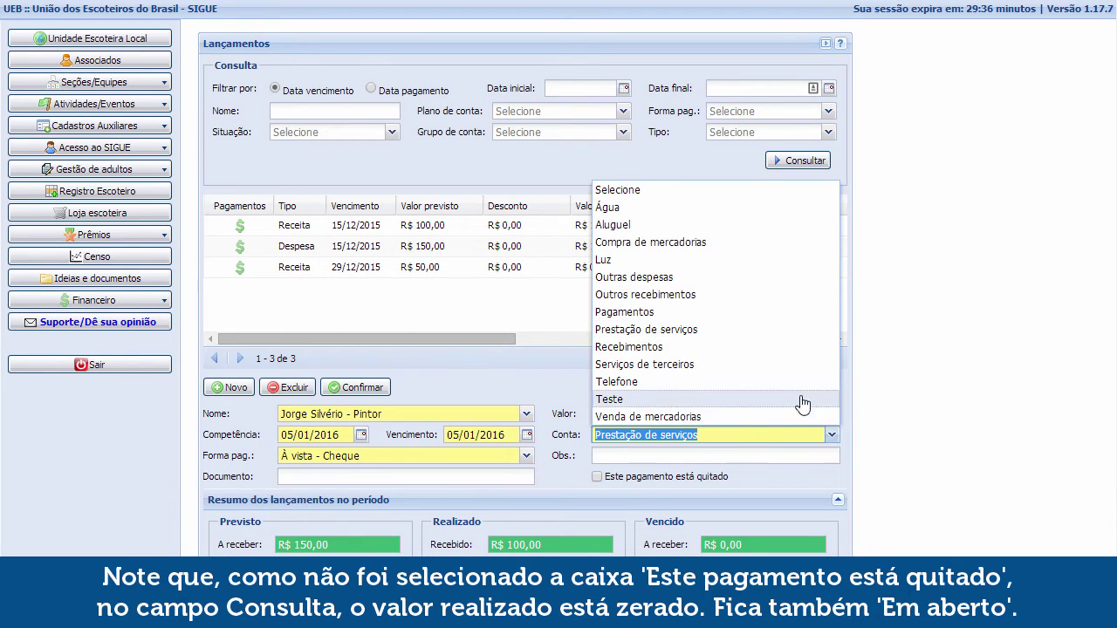
{"action": "left_click", "coordinate": [792, 367]}
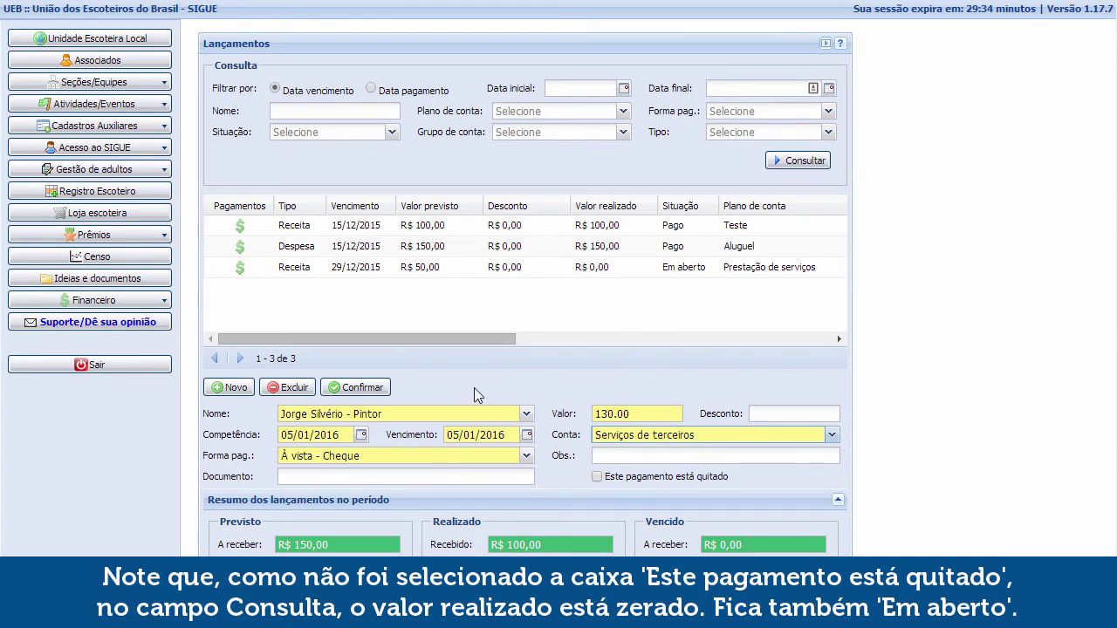
{"action": "left_click", "coordinate": [360, 388]}
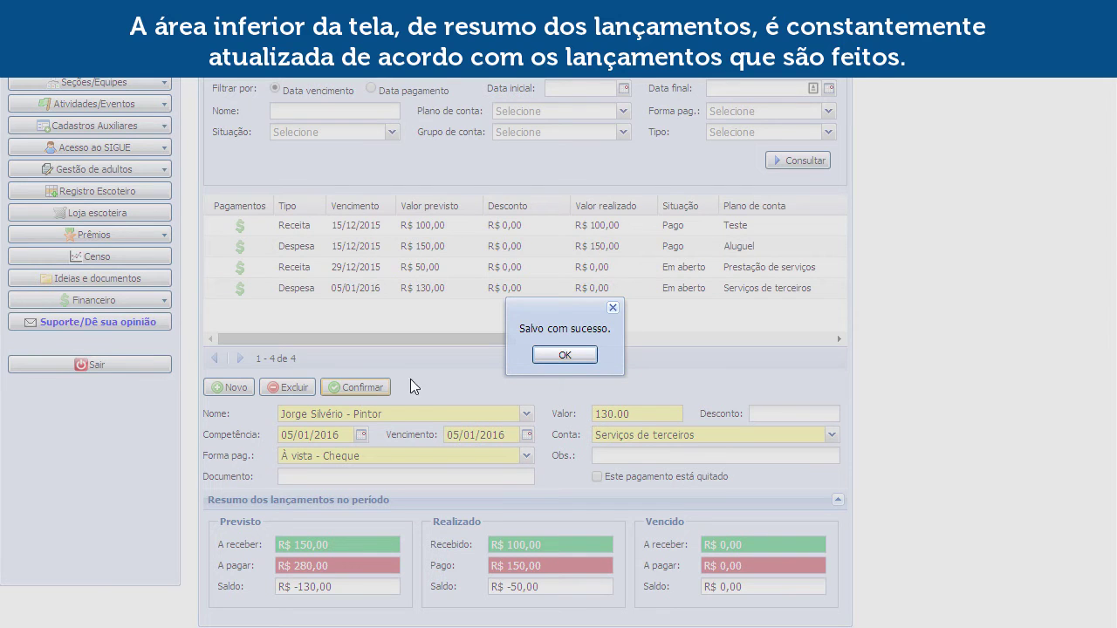
{"action": "left_click", "coordinate": [565, 354]}
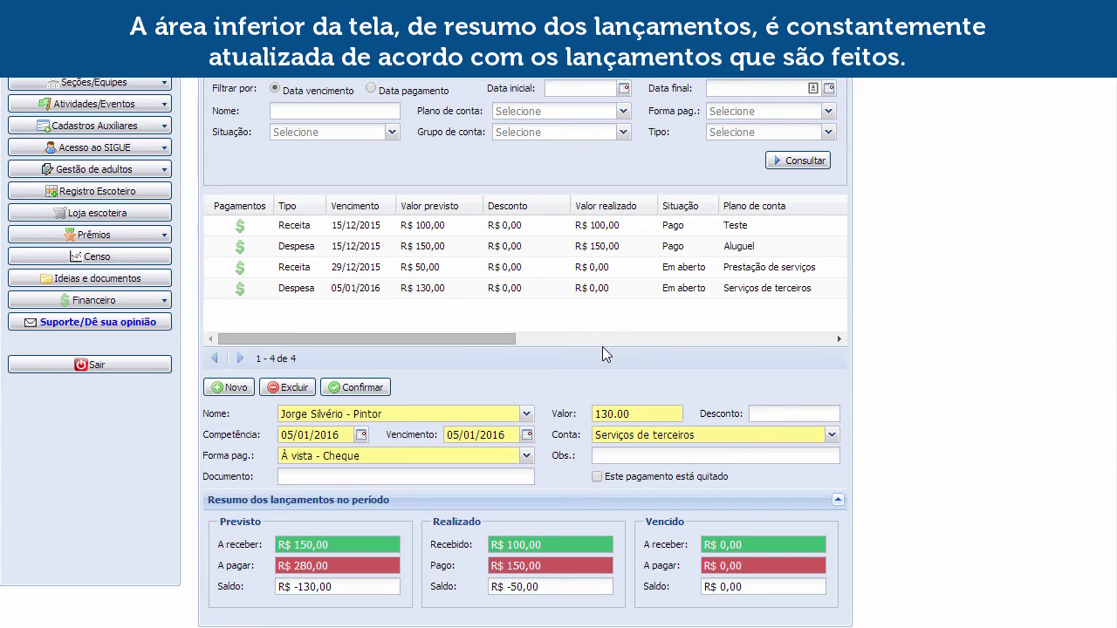
Start a new blank entry and choose Distribuidora Aqua as its Nome
{"action": "left_click", "coordinate": [595, 295]}
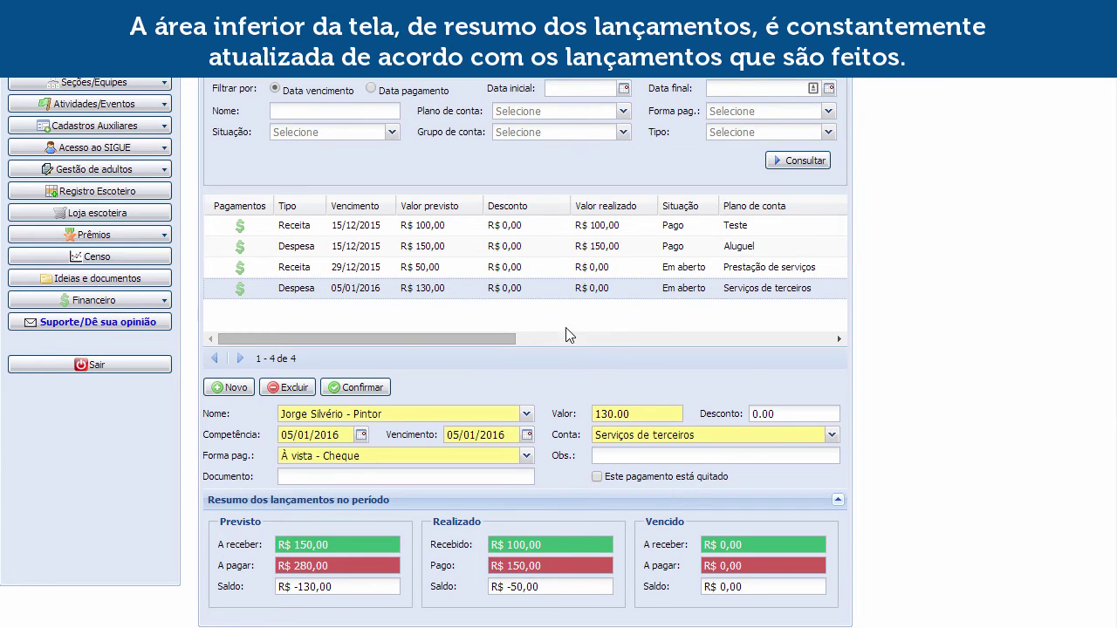
{"action": "left_click", "coordinate": [232, 388]}
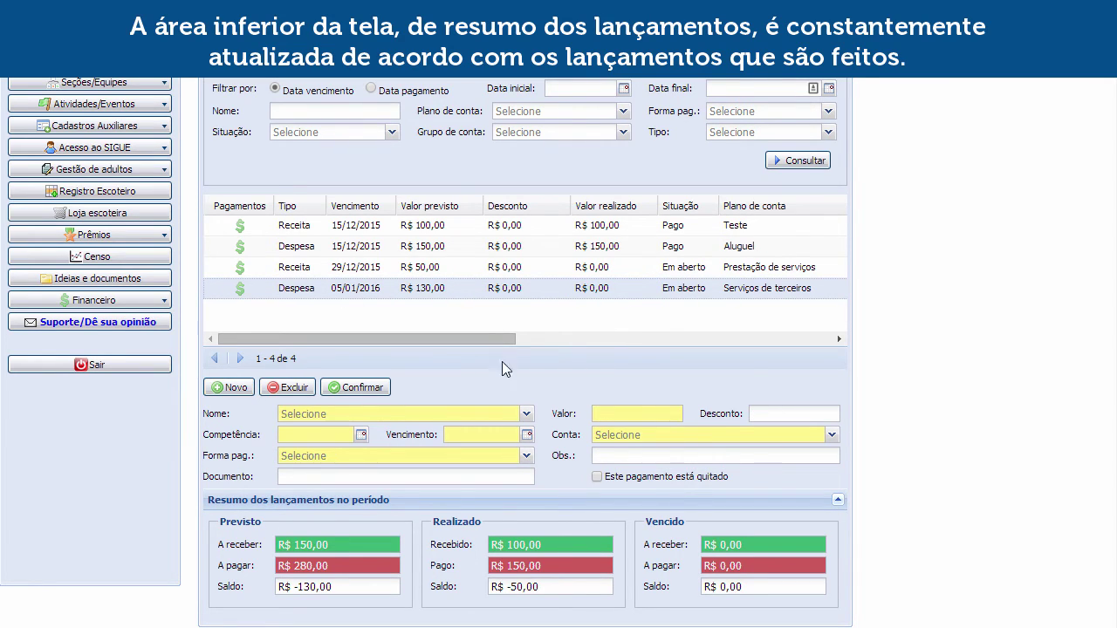
{"action": "left_click", "coordinate": [527, 413]}
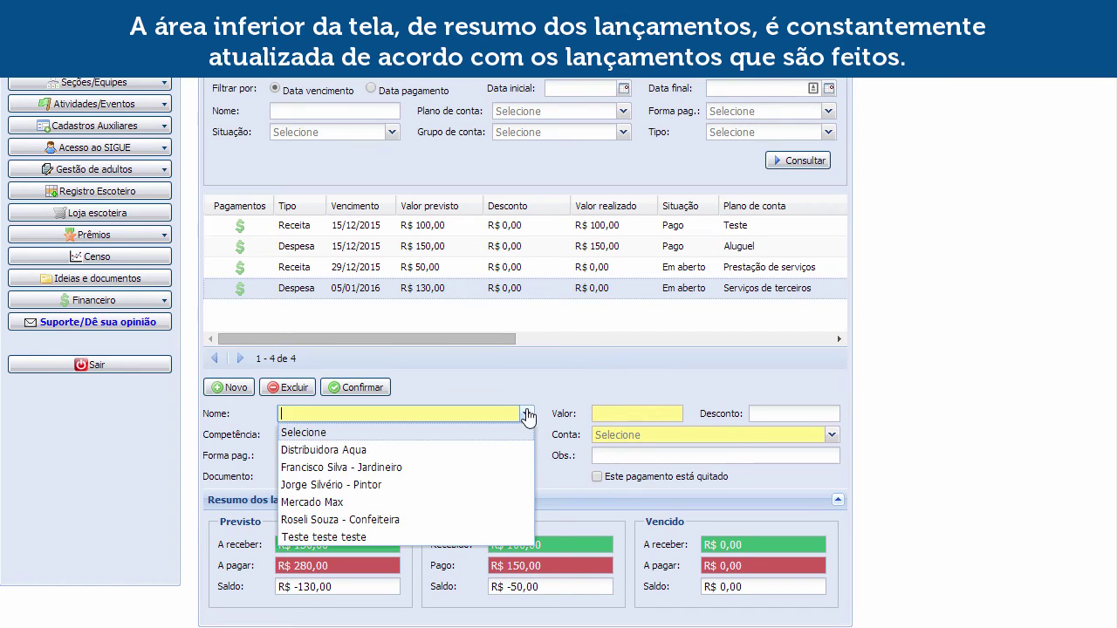
{"action": "left_click", "coordinate": [505, 451]}
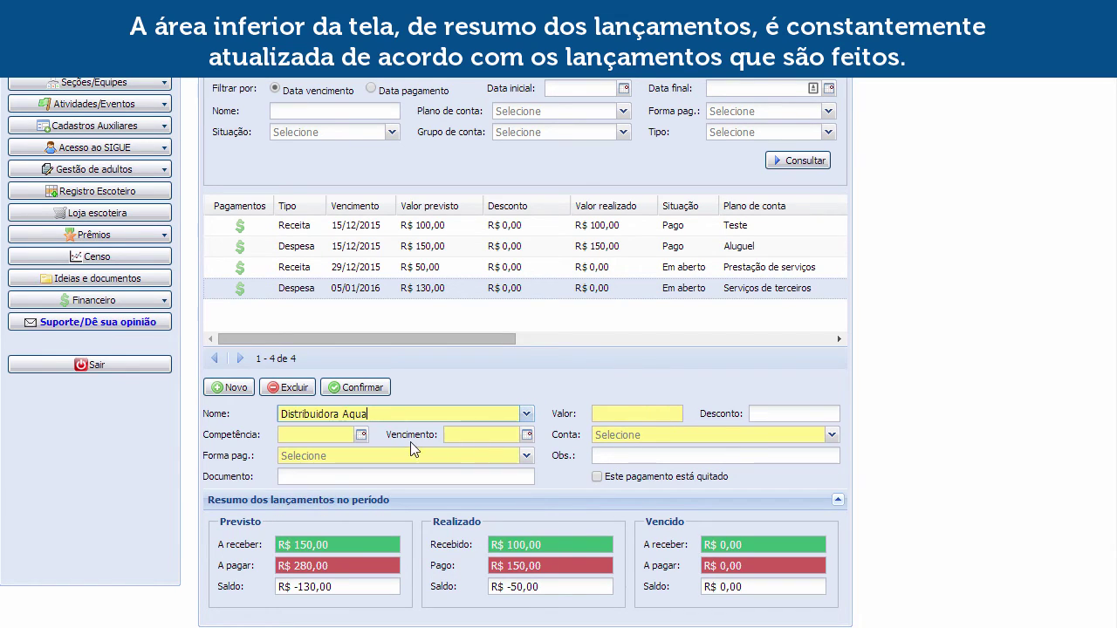
Set the Distribuidora Aqua entry's Competência to 10/12/2015 and its Vencimento to 21/12/2015
{"action": "left_click", "coordinate": [363, 435]}
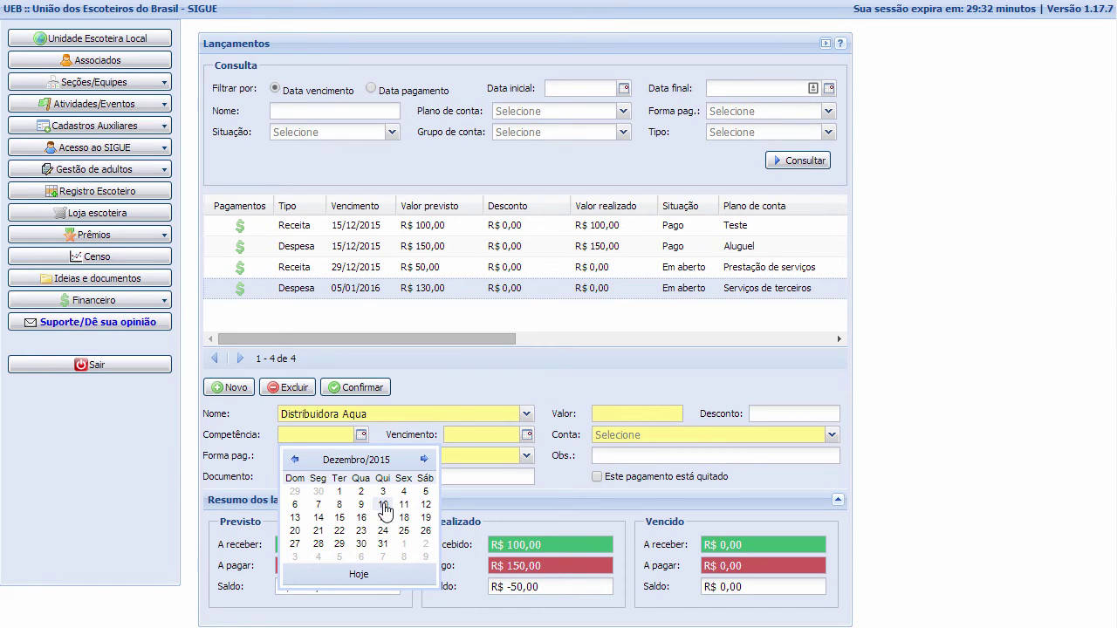
{"action": "left_click", "coordinate": [384, 505]}
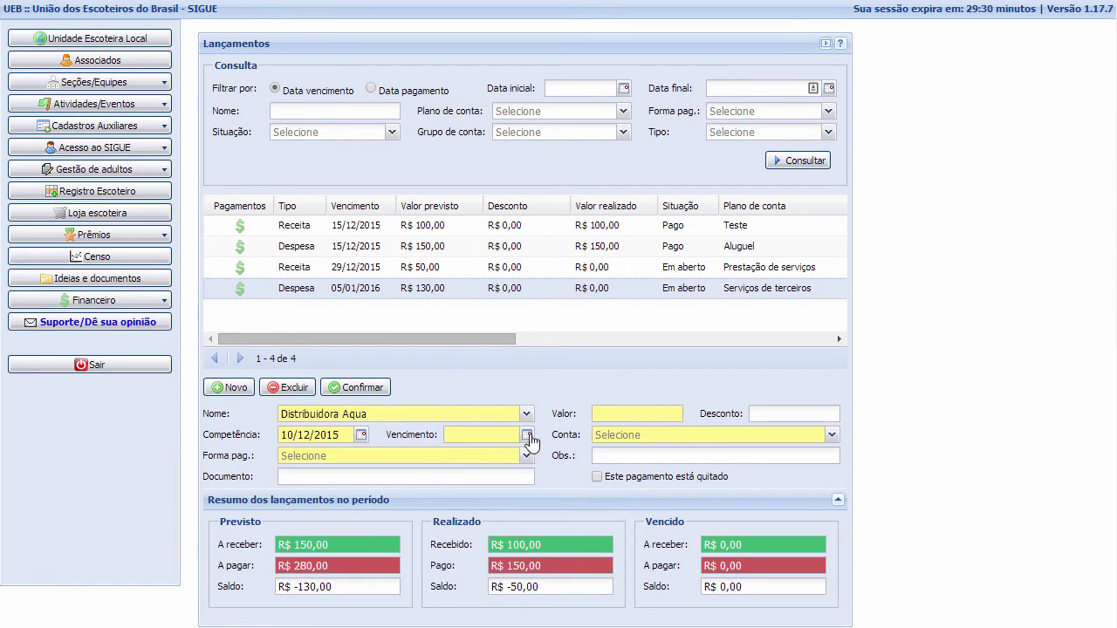
{"action": "left_click", "coordinate": [527, 434]}
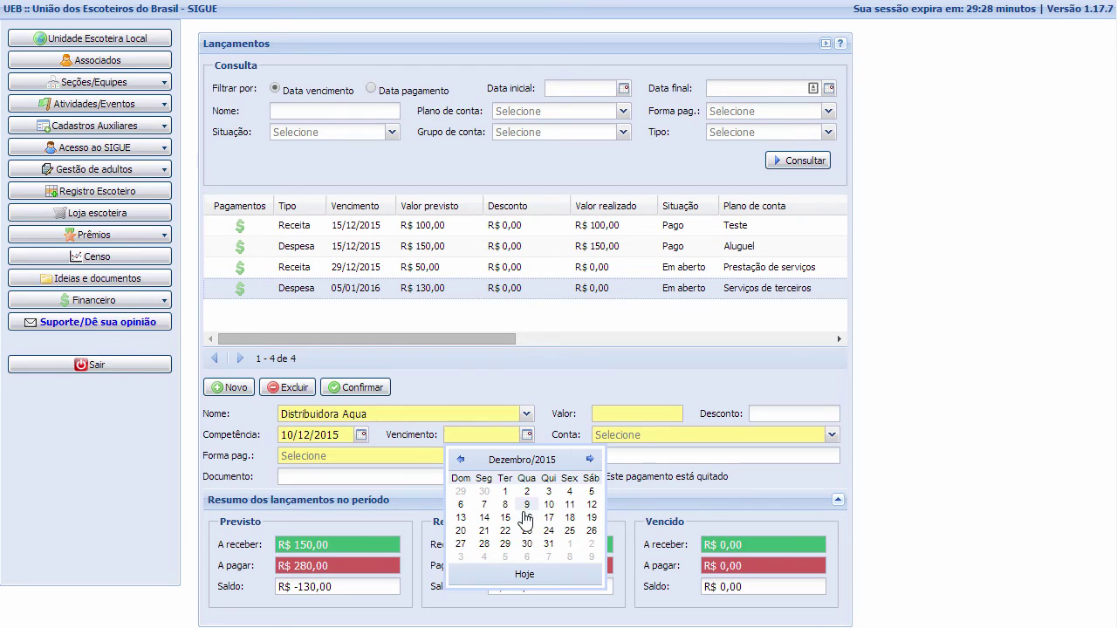
{"action": "left_click", "coordinate": [483, 531]}
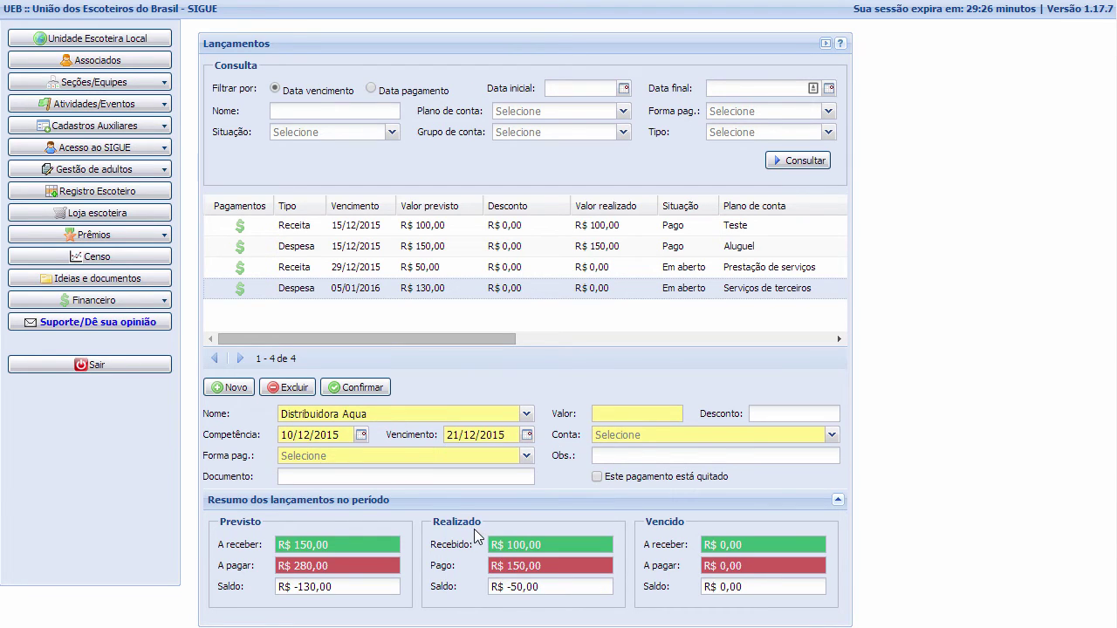
Set the Distribuidora Aqua entry's Forma pag. to Cartão de Crédito and its Valor to 85
{"action": "left_click", "coordinate": [526, 455]}
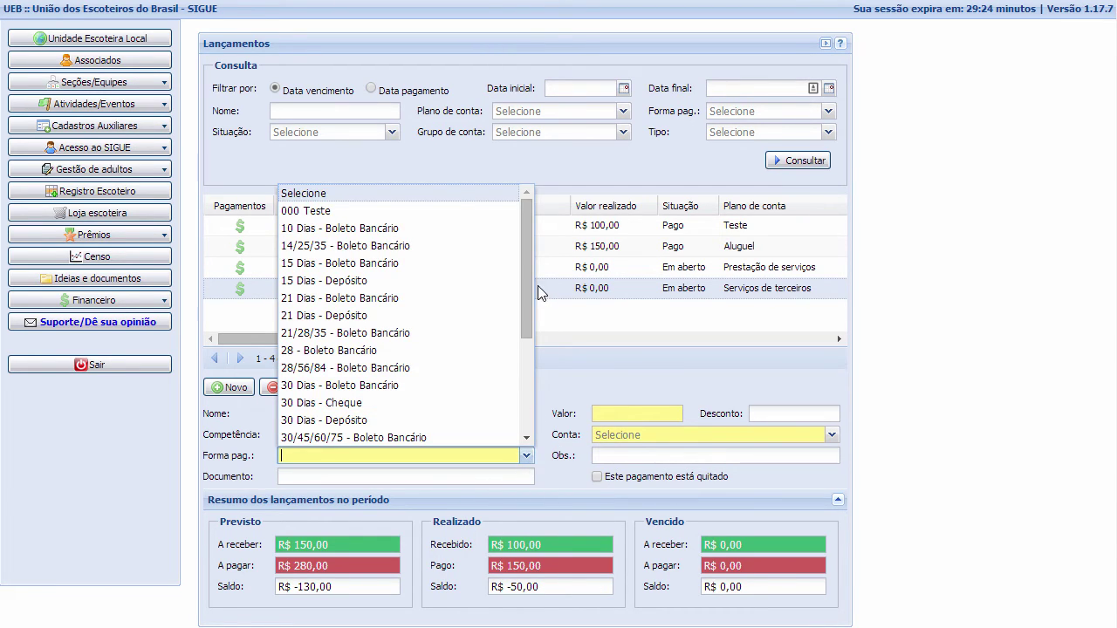
{"action": "left_click_drag", "start_coordinate": [527, 286], "coordinate": [520, 387]}
{"action": "left_click", "coordinate": [491, 436]}
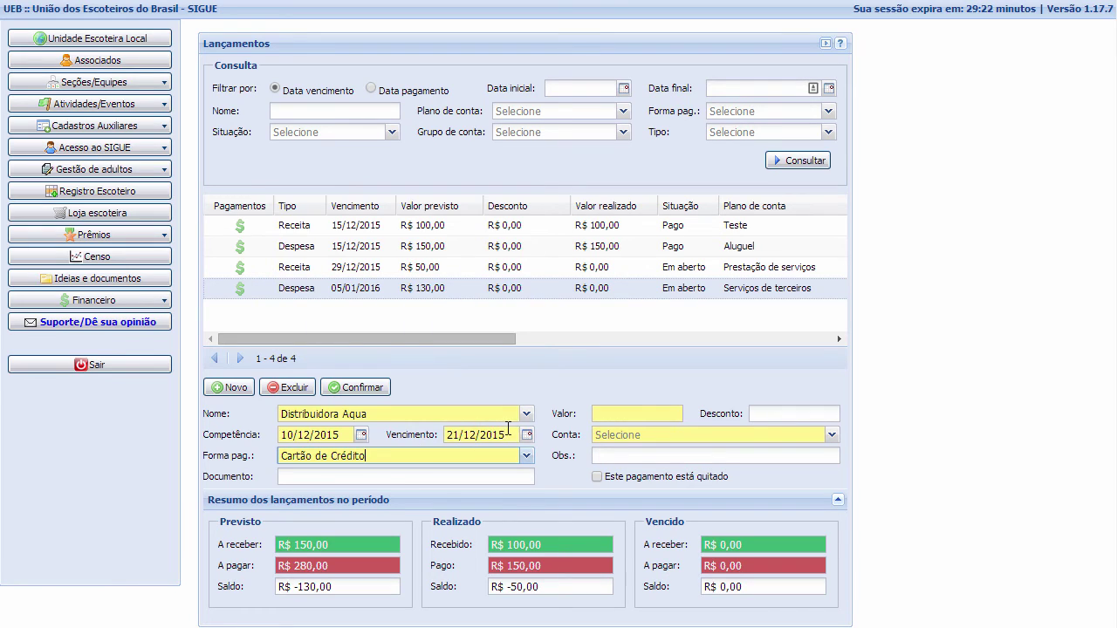
{"action": "left_click", "coordinate": [636, 414]}
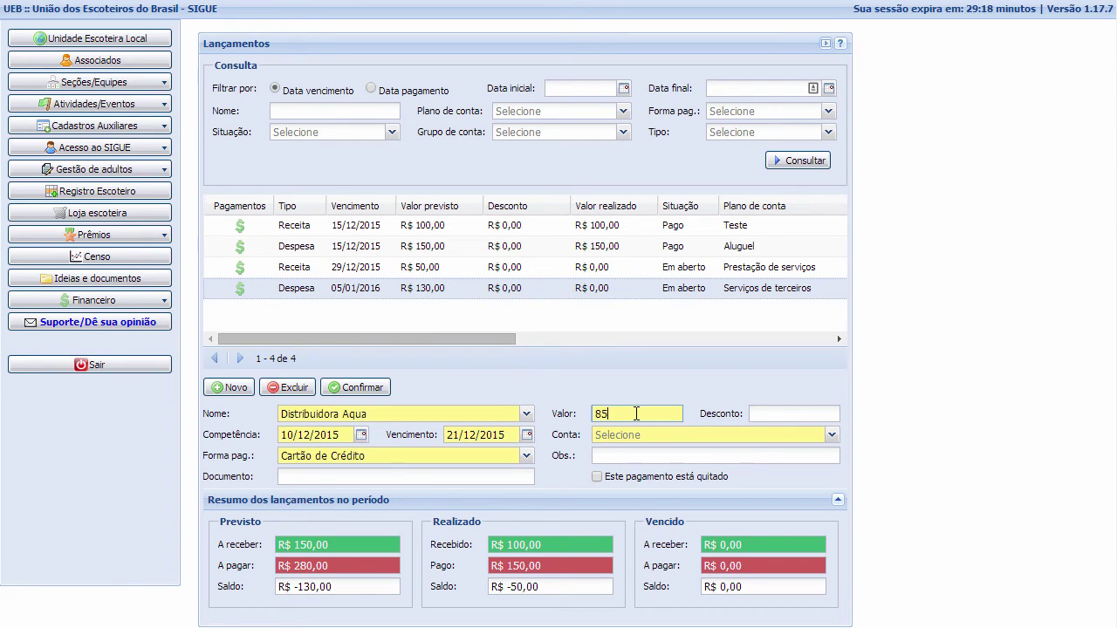
{"action": "type", "text": "85"}
{"action": "key", "text": "Tab"}
Assign the entry to the Água Conta, flag its payment as settled (Este pagamento está quitado) and save it
{"action": "left_click", "coordinate": [829, 437]}
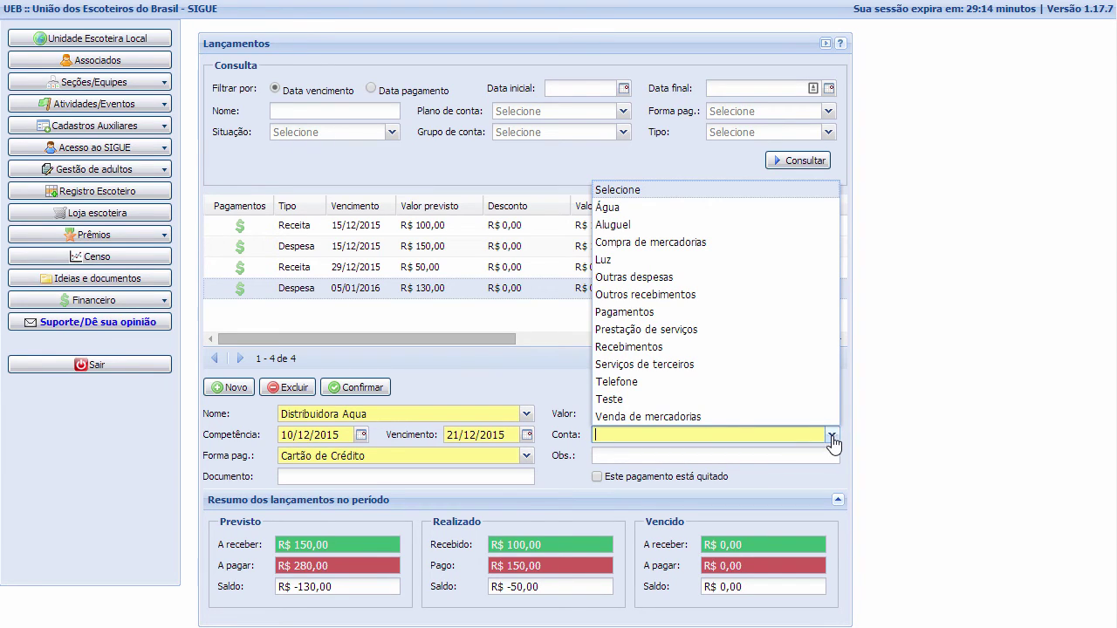
{"action": "left_click", "coordinate": [682, 215]}
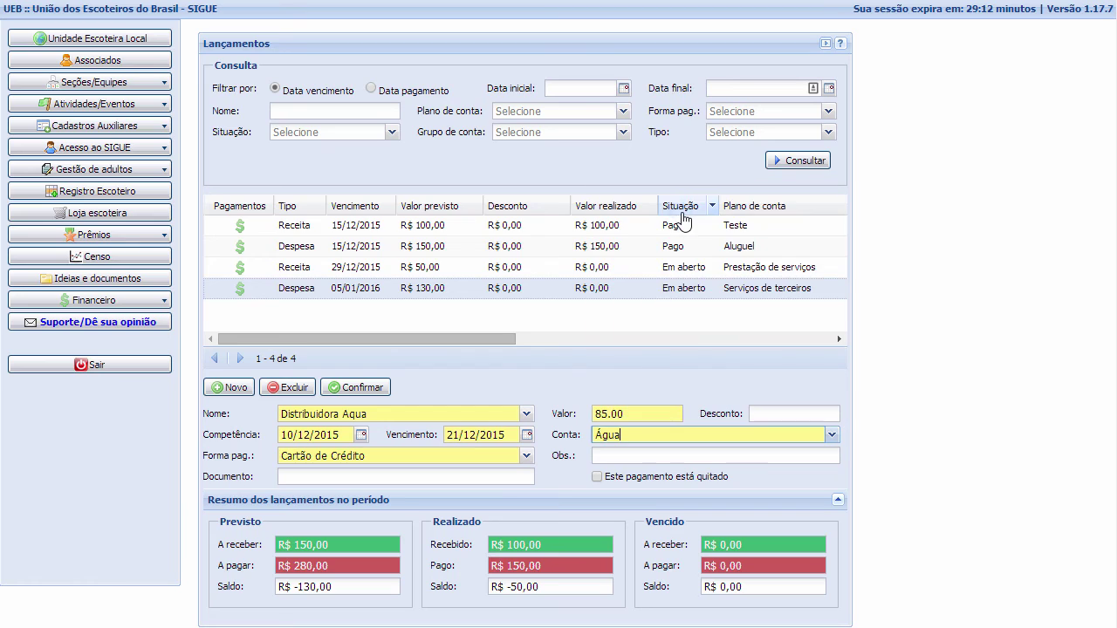
{"action": "left_click", "coordinate": [597, 477]}
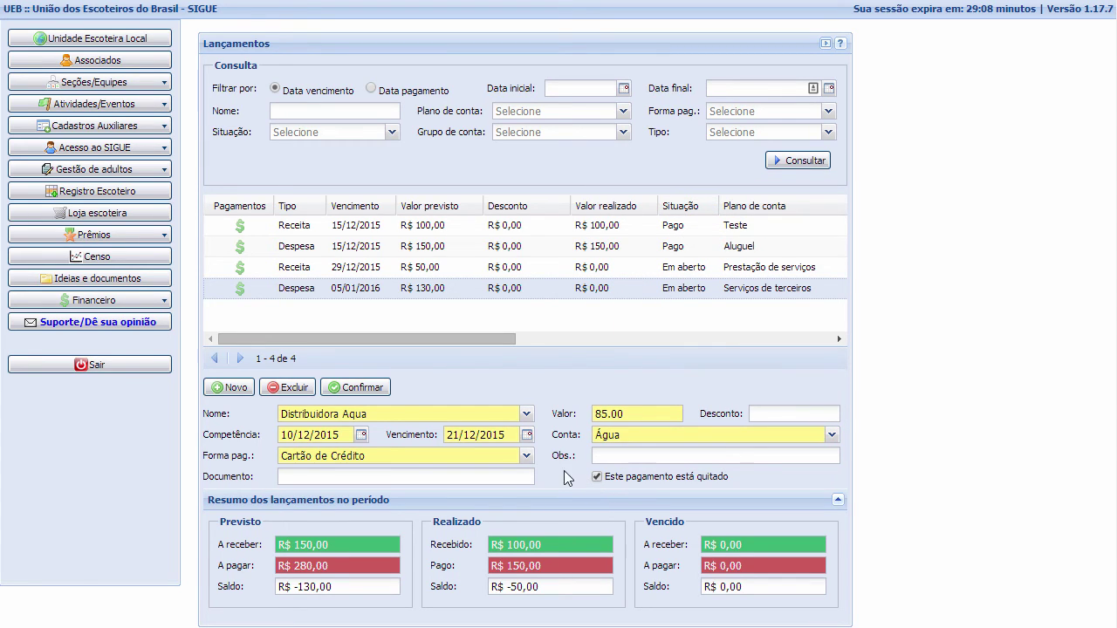
{"action": "left_click", "coordinate": [380, 395]}
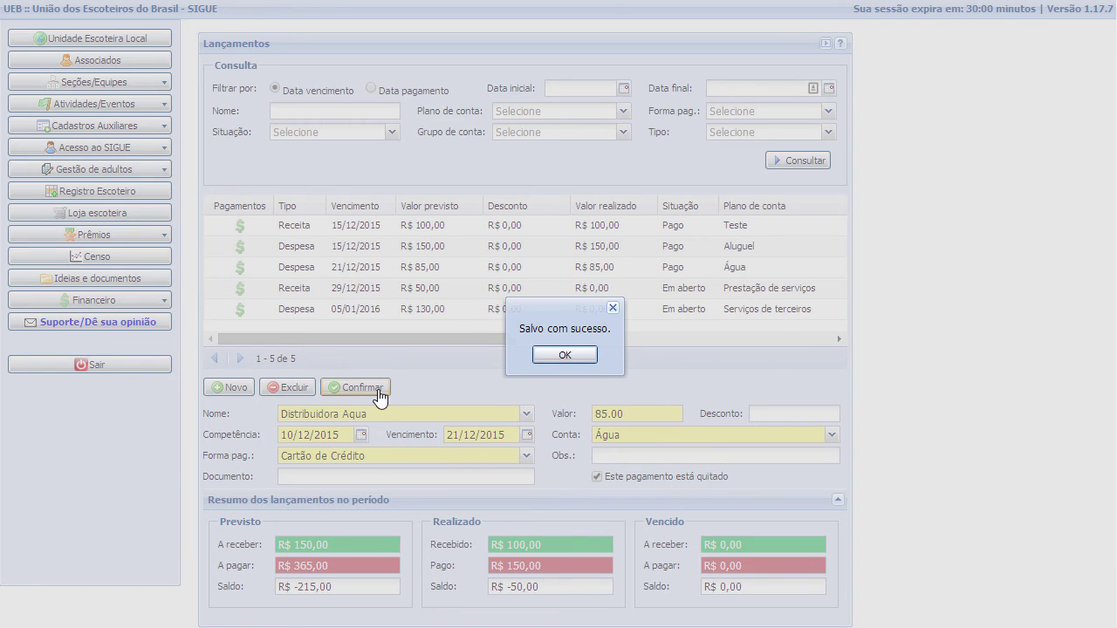